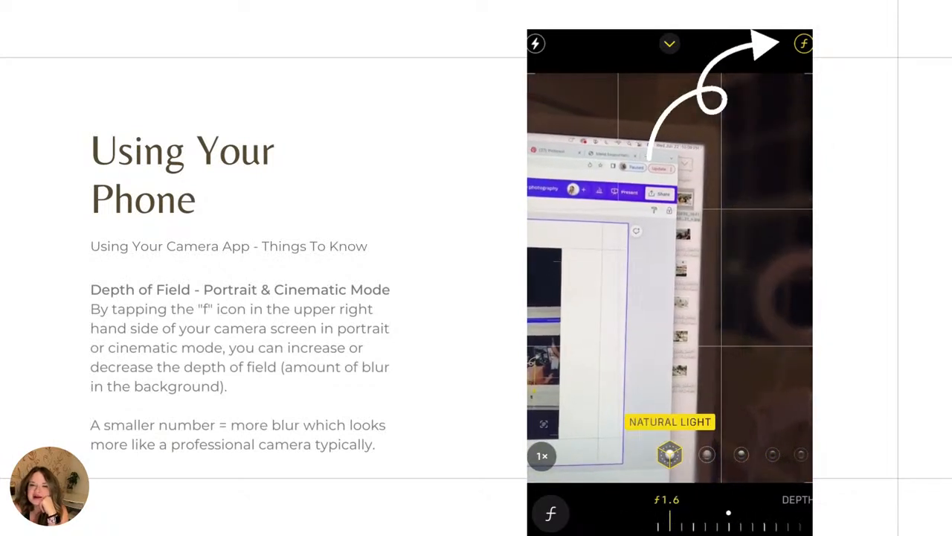
pyautogui.press('Right')
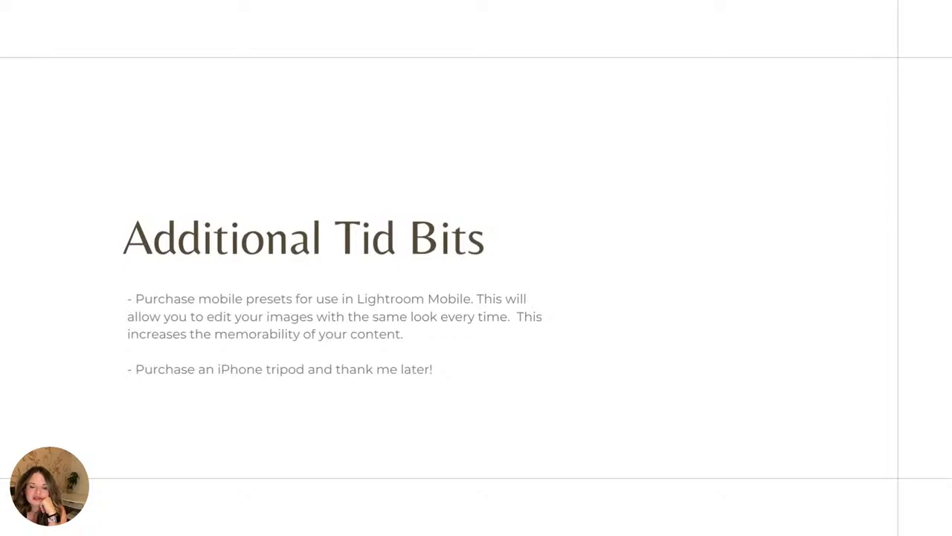